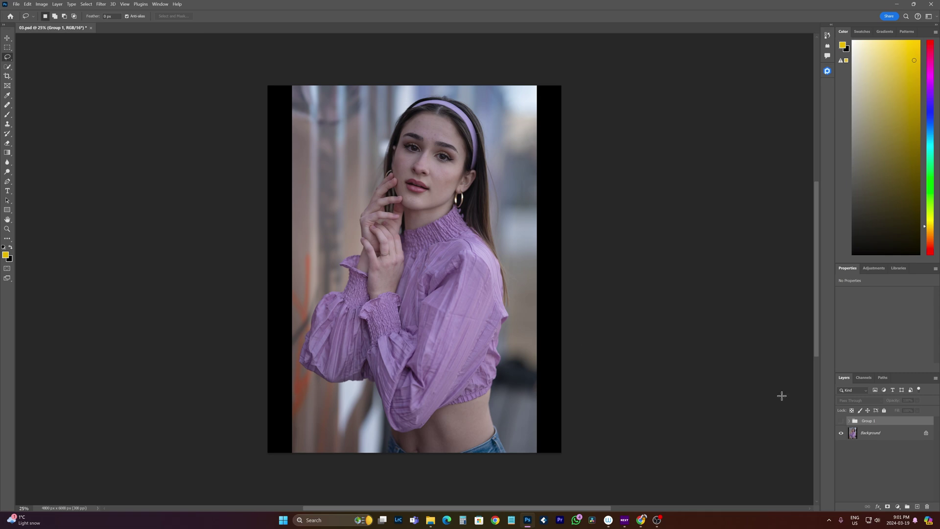
- Expand Group 1 and scroll the Layers panel down to the CROP and Background layers
{"action": "left_click", "coordinate": [849, 421]}
{"action": "left_click_drag", "start_coordinate": [936, 437], "coordinate": [936, 482]}
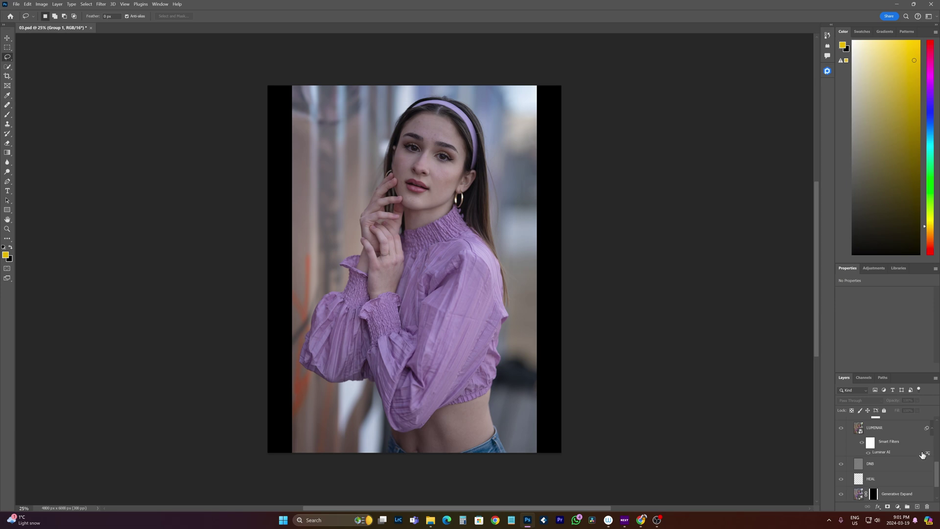
{"action": "left_click_drag", "start_coordinate": [937, 473], "coordinate": [936, 485]}
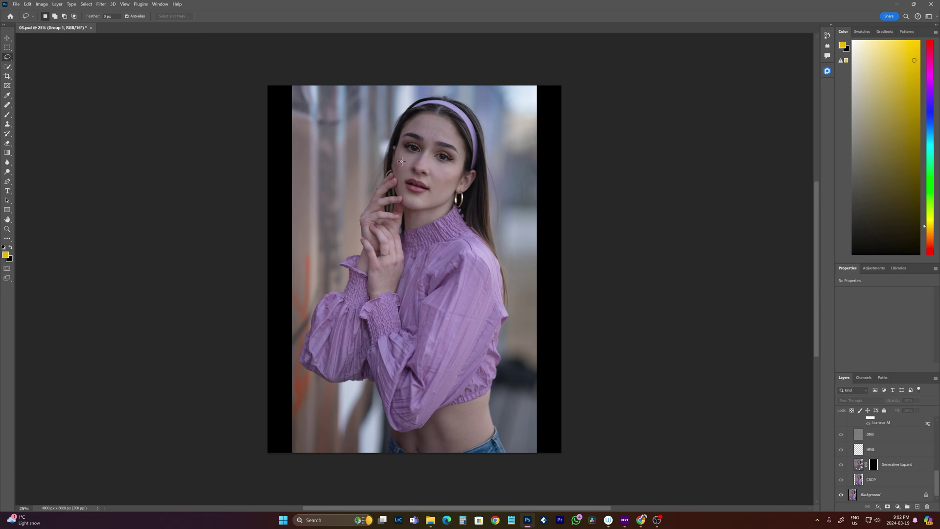
{"action": "key", "text": "z"}
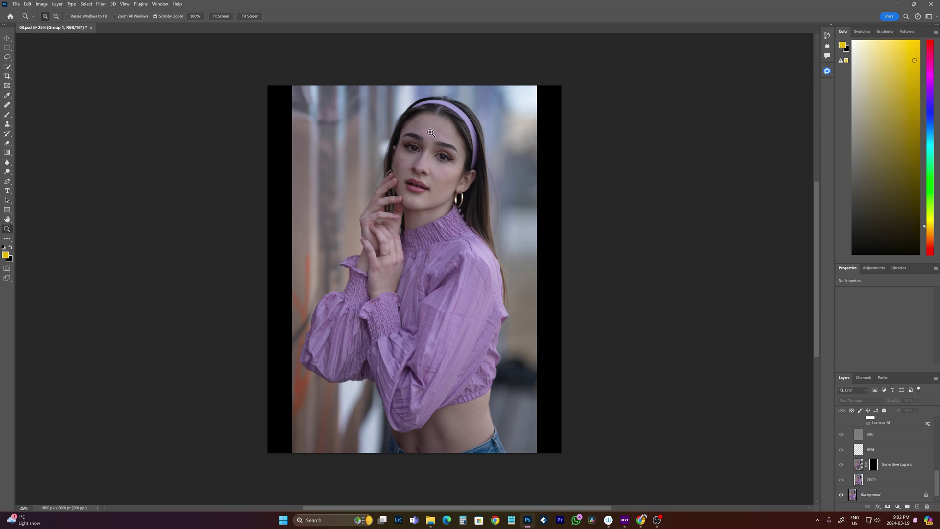
{"action": "left_click_drag", "start_coordinate": [429, 132], "coordinate": [384, 101]}
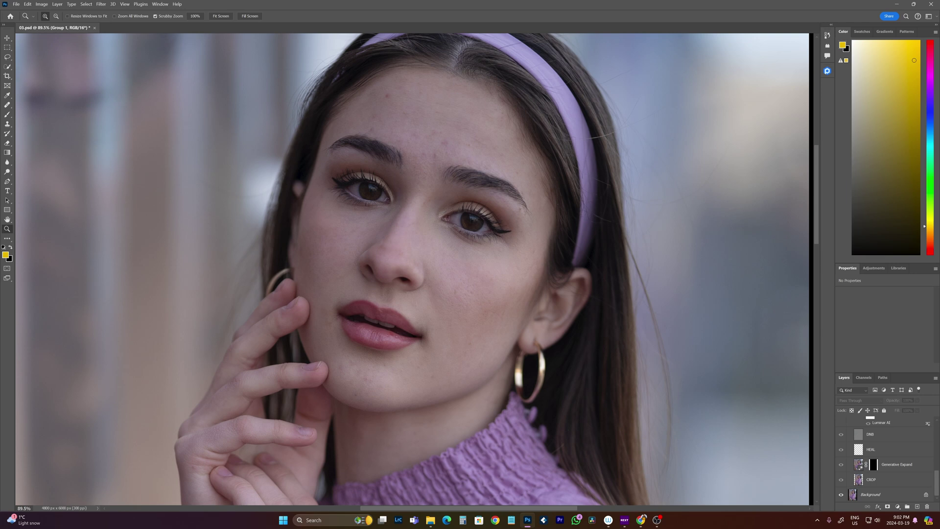
{"action": "left_click_drag", "start_coordinate": [936, 481], "coordinate": [938, 420]}
{"action": "left_click", "coordinate": [840, 421]}
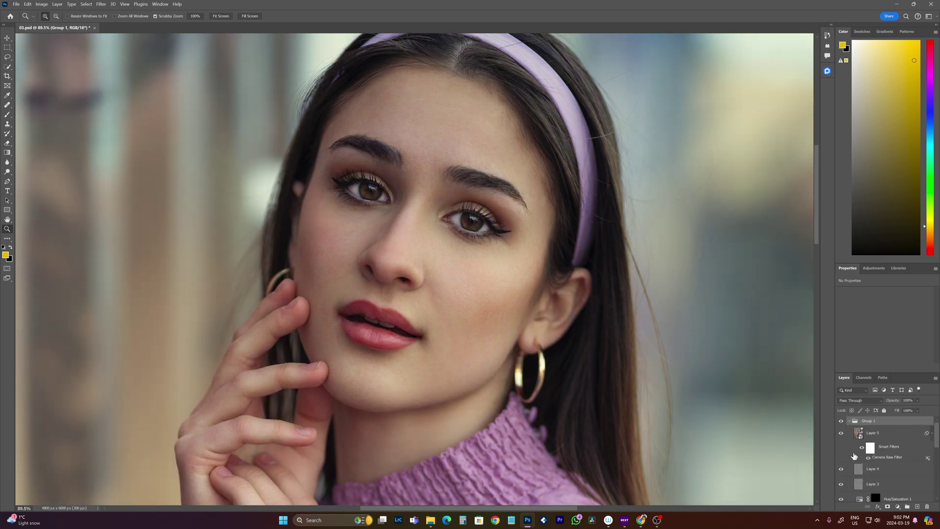
{"action": "left_click_drag", "start_coordinate": [936, 450], "coordinate": [936, 466]}
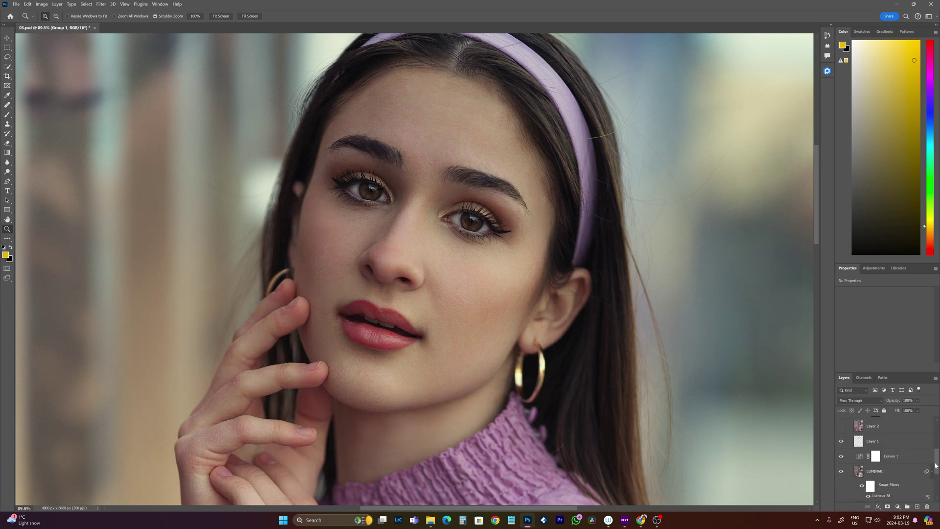
{"action": "left_click", "coordinate": [840, 475]}
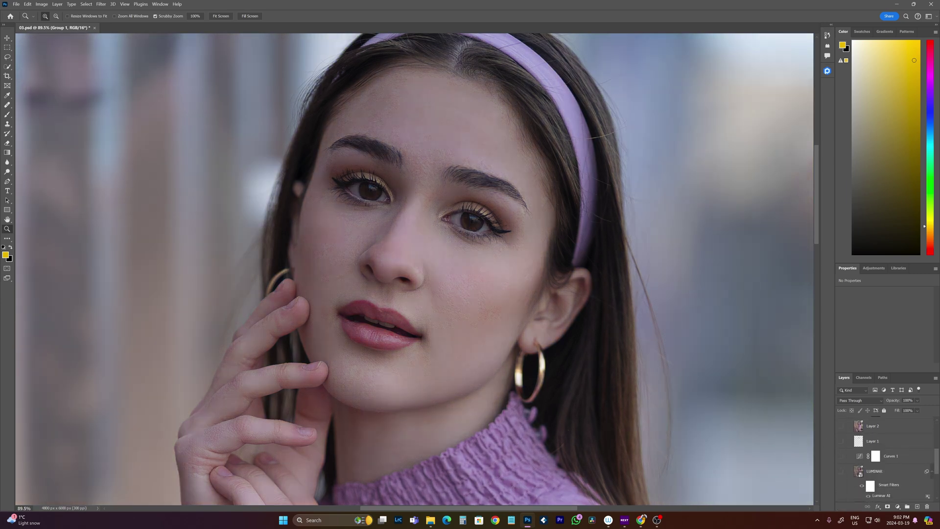
{"action": "scroll", "coordinate": [893, 477], "scroll_direction": "down", "scroll_amount": 5}
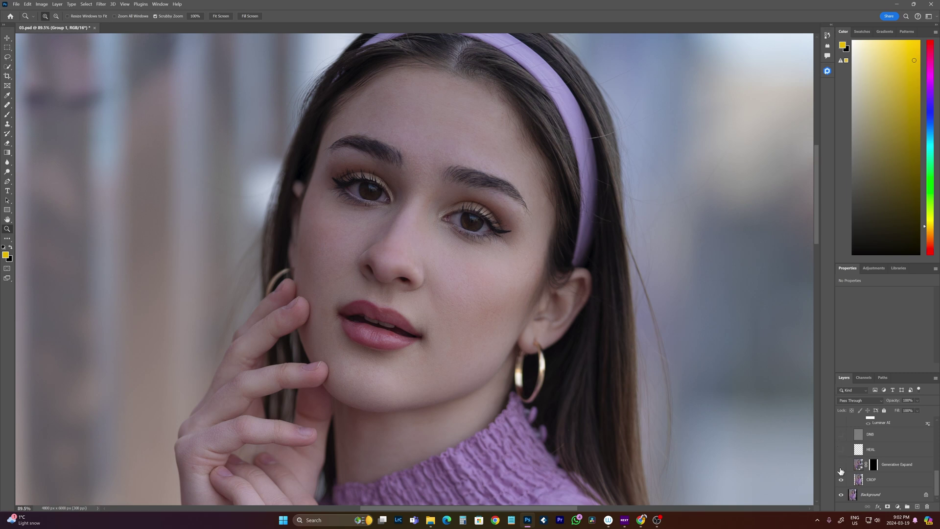
{"action": "left_click", "coordinate": [841, 465]}
{"action": "left_click", "coordinate": [102, 5]}
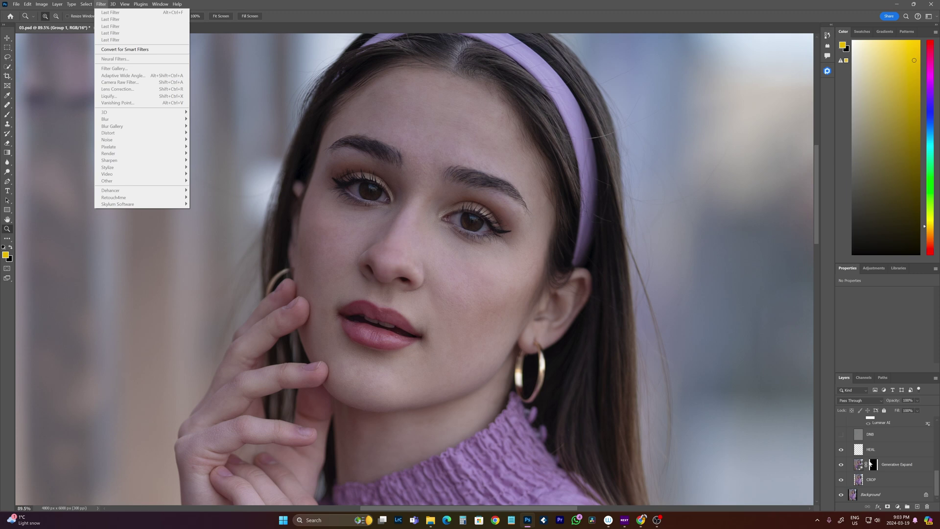
- Select the HEAL layer and launch Filter > Retouch4me > Retouch4me Heal
{"action": "key", "text": "Escape"}
{"action": "left_click", "coordinate": [873, 450]}
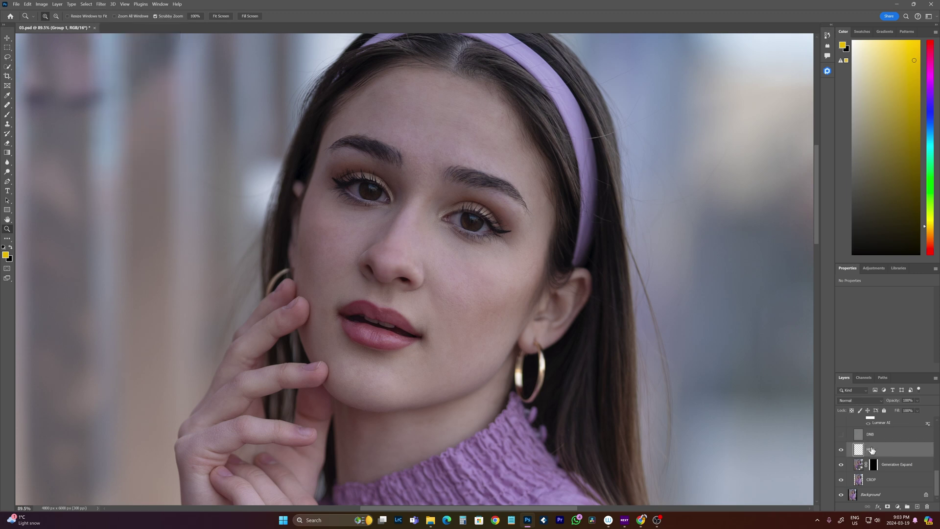
{"action": "left_click", "coordinate": [100, 4]}
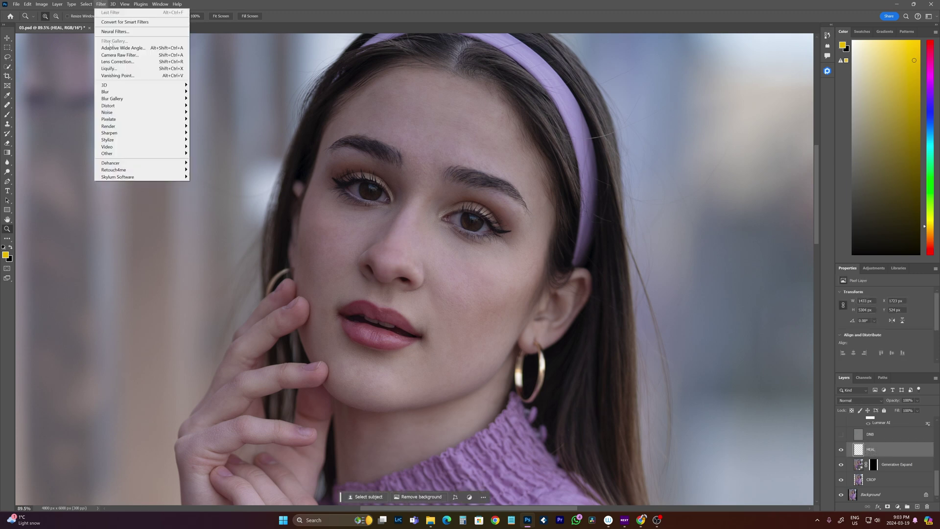
{"action": "mouse_move", "coordinate": [113, 169]}
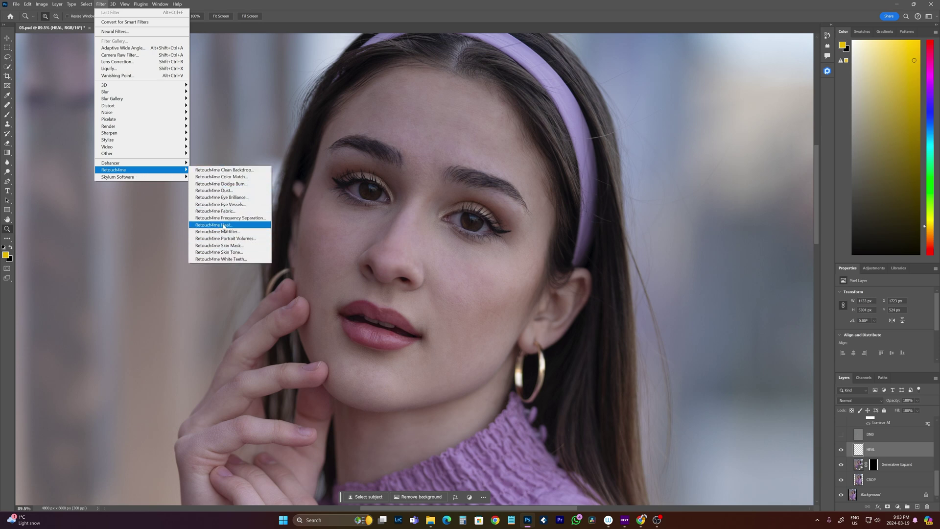
{"action": "left_click", "coordinate": [227, 226]}
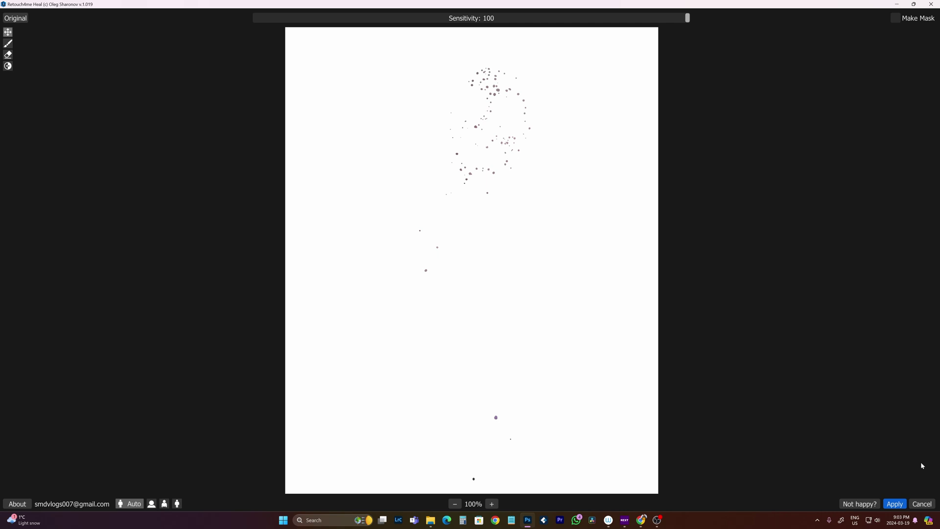
- Apply the Retouch4me Heal blemish map at sensitivity 100 to the HEAL layer
{"action": "left_click", "coordinate": [915, 508]}
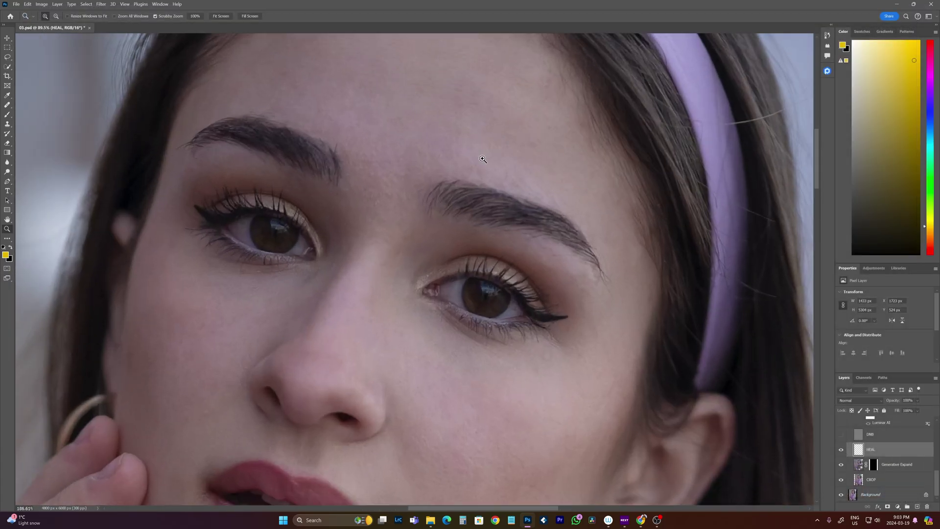
{"action": "scroll", "coordinate": [462, 159], "scroll_direction": "down", "scroll_amount": 3}
{"action": "scroll", "coordinate": [461, 158], "scroll_direction": "up", "scroll_amount": 3}
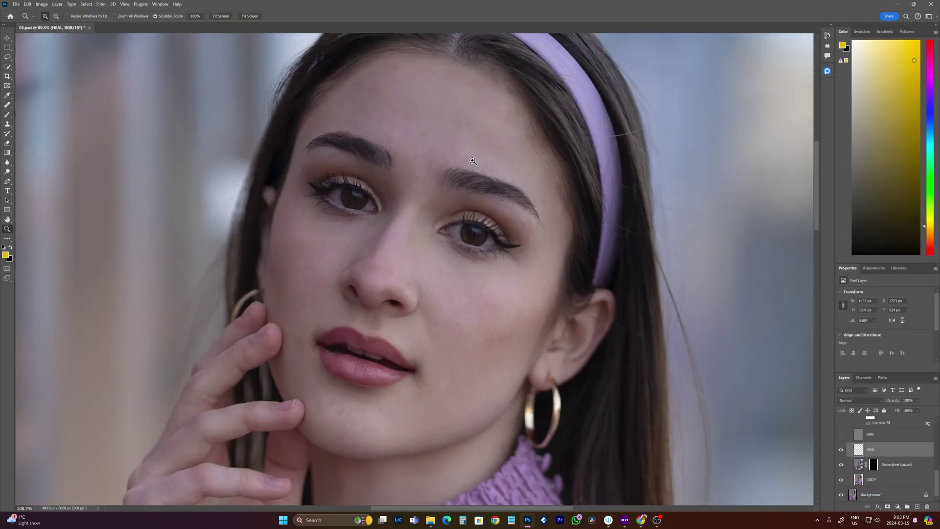
{"action": "left_click", "coordinate": [841, 451]}
{"action": "left_click", "coordinate": [841, 450]}
{"action": "left_click", "coordinate": [841, 451]}
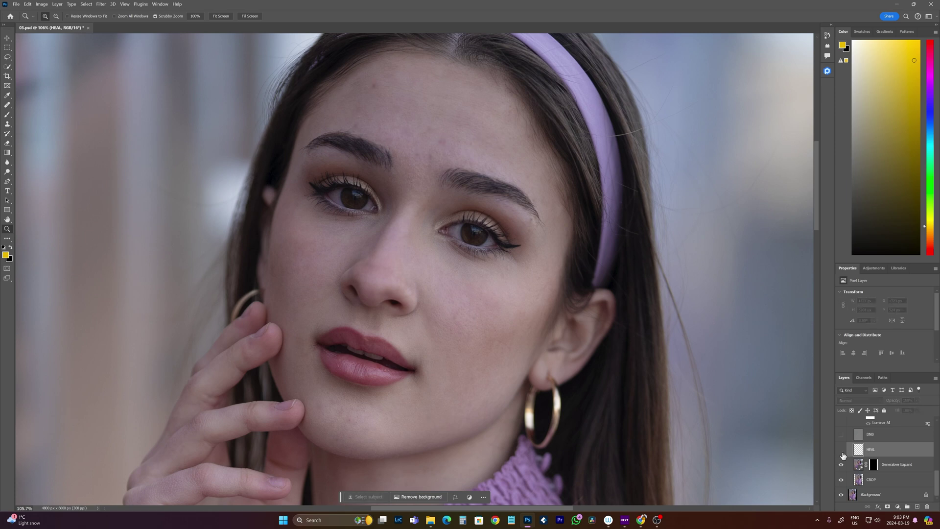
{"action": "left_click", "coordinate": [842, 450]}
{"action": "left_click", "coordinate": [841, 450]}
{"action": "left_click", "coordinate": [841, 451]}
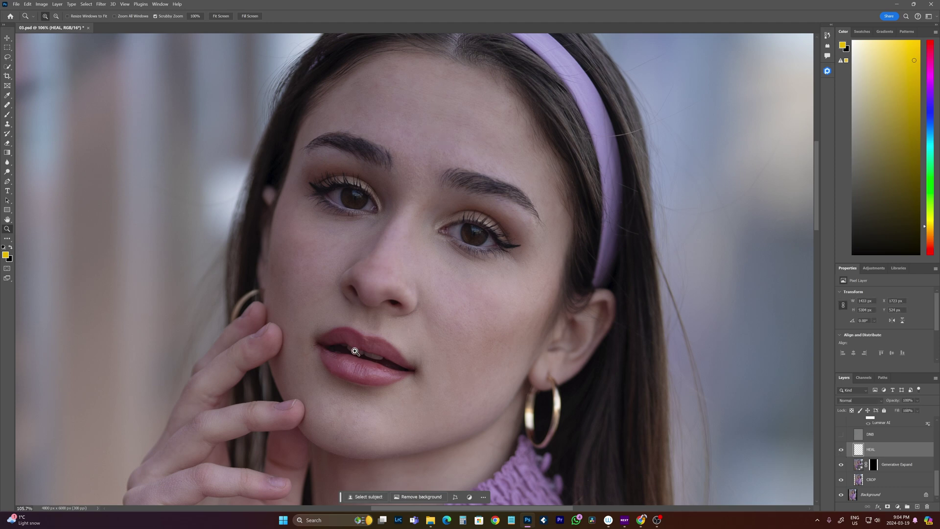
{"action": "left_click_drag", "start_coordinate": [460, 317], "coordinate": [431, 328]}
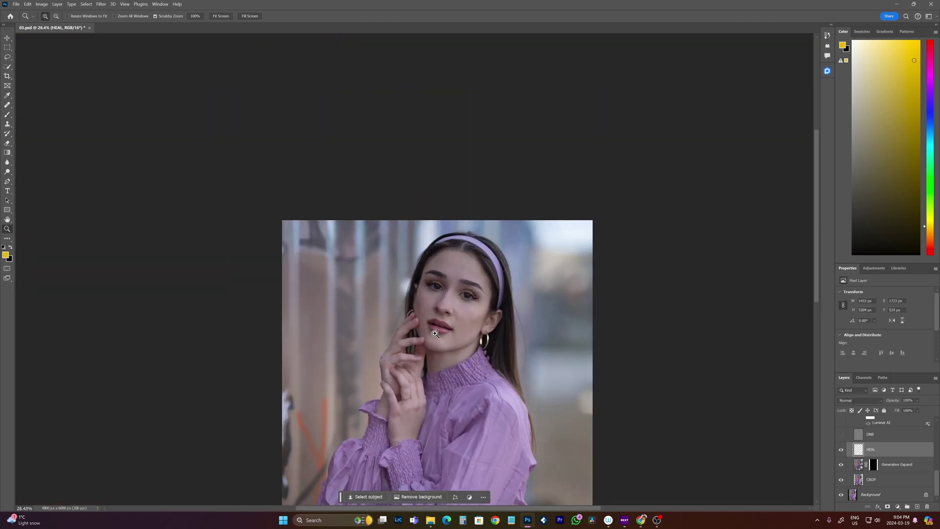
{"action": "mouse_move", "coordinate": [460, 330]}
{"action": "left_mouse_down"}
{"action": "mouse_move", "coordinate": [452, 236]}
{"action": "mouse_move", "coordinate": [469, 336]}
{"action": "left_mouse_up"}
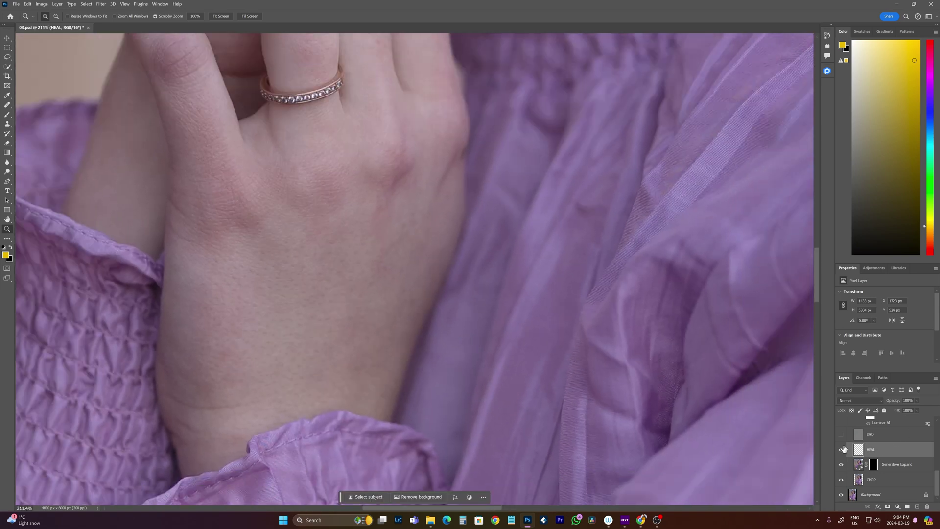
{"action": "left_click", "coordinate": [842, 451]}
{"action": "left_click", "coordinate": [843, 450]}
{"action": "mouse_move", "coordinate": [389, 212]}
{"action": "left_mouse_down"}
{"action": "mouse_move", "coordinate": [361, 229]}
{"action": "mouse_move", "coordinate": [442, 298]}
{"action": "left_mouse_up"}
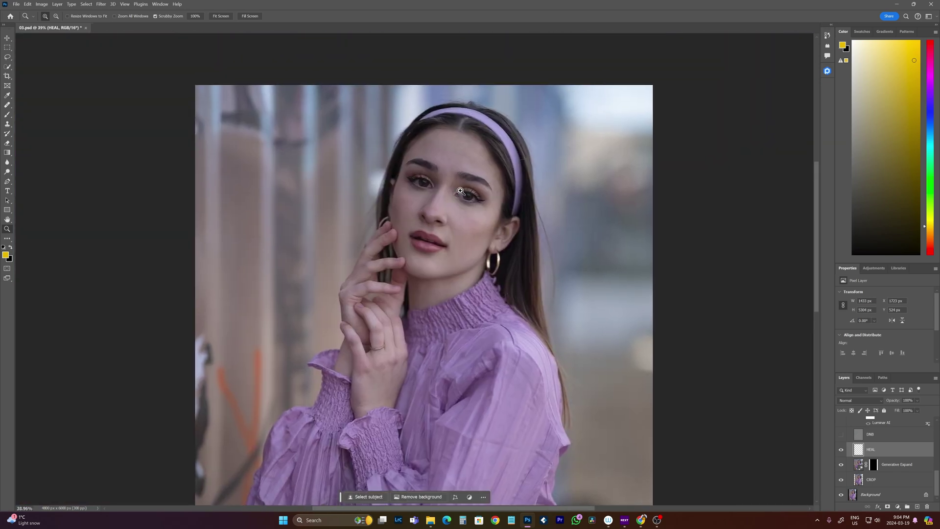
{"action": "left_click_drag", "start_coordinate": [461, 191], "coordinate": [494, 195]}
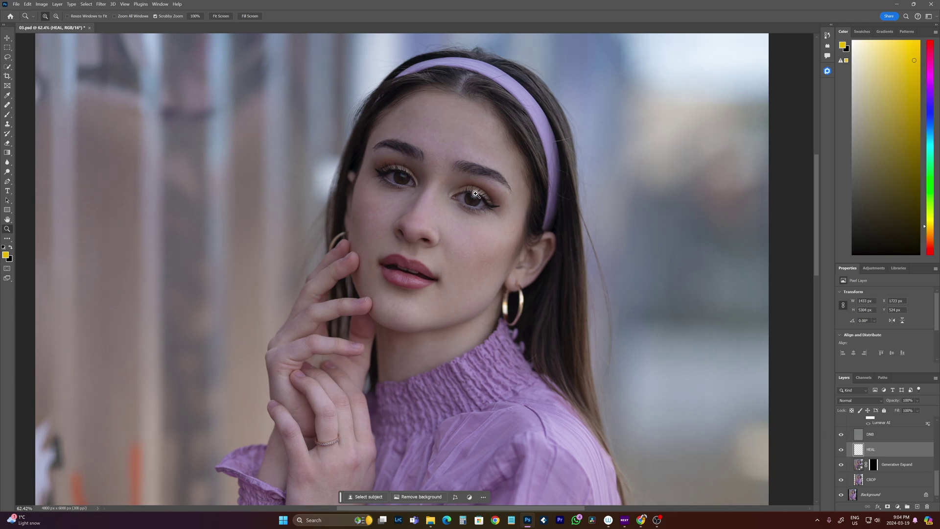
{"action": "left_click_drag", "start_coordinate": [476, 191], "coordinate": [529, 252]}
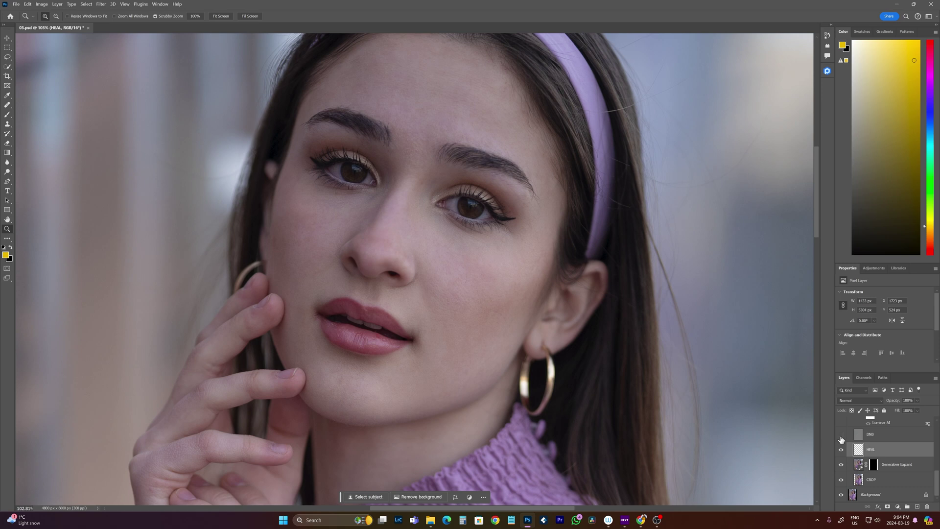
{"action": "left_click_drag", "start_coordinate": [471, 216], "coordinate": [443, 242]}
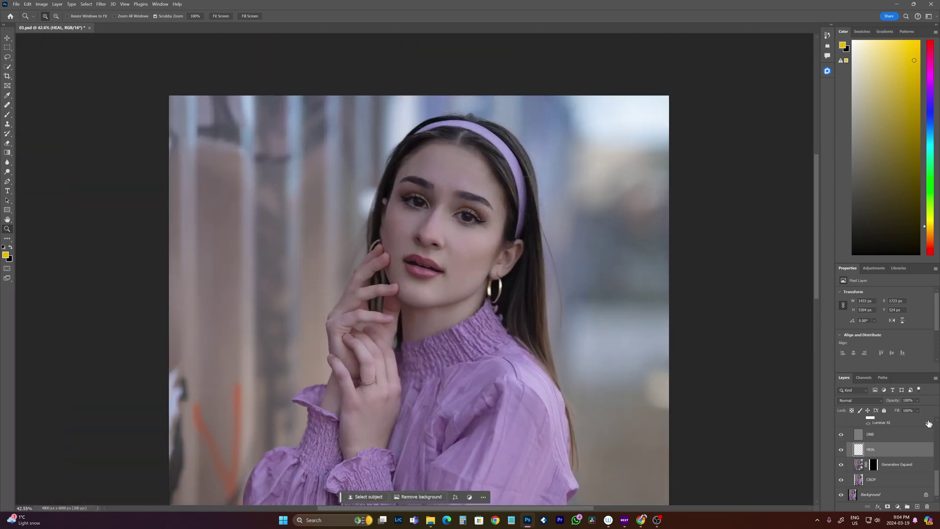
- Select the DNB layer and toggle its visibility to compare the retouch
{"action": "left_click", "coordinate": [894, 439]}
{"action": "left_click", "coordinate": [842, 436]}
{"action": "left_click", "coordinate": [842, 435]}
{"action": "left_click", "coordinate": [842, 436]}
{"action": "left_click", "coordinate": [842, 435]}
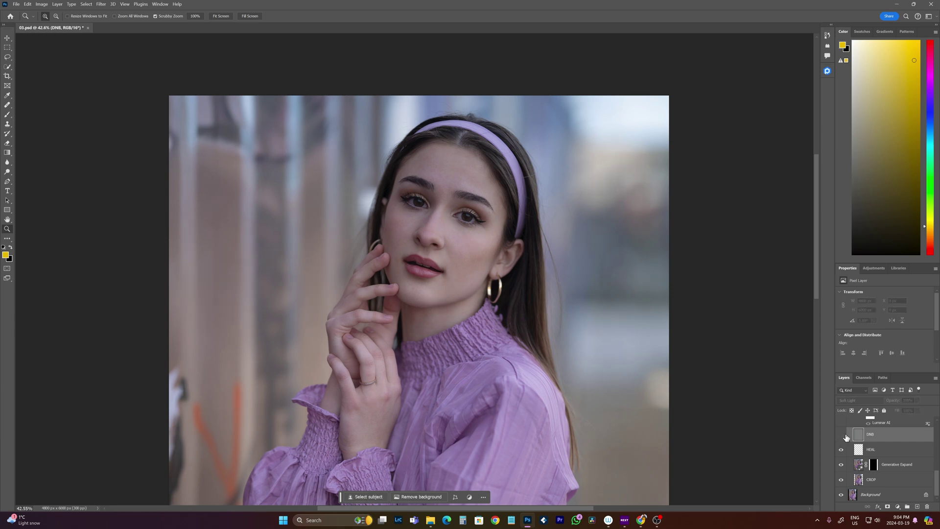
{"action": "left_click", "coordinate": [842, 435]}
- Zoom in on the face, compare DNB on and off, then launch Retouch4me Dodge Burn
{"action": "left_click_drag", "start_coordinate": [467, 164], "coordinate": [473, 205]}
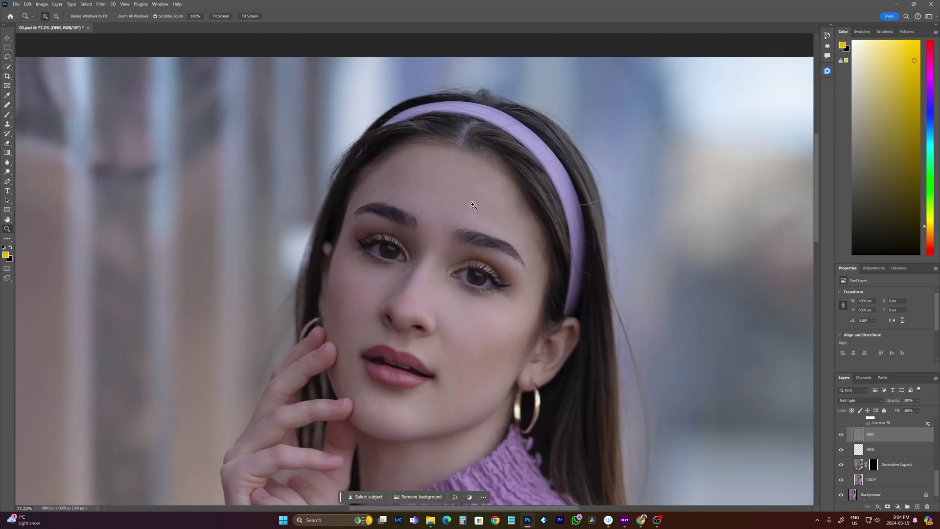
{"action": "left_click", "coordinate": [841, 436]}
{"action": "left_click", "coordinate": [842, 435]}
{"action": "left_click", "coordinate": [841, 437]}
{"action": "left_click", "coordinate": [841, 439]}
{"action": "left_click", "coordinate": [841, 439]}
{"action": "left_click", "coordinate": [841, 439]}
{"action": "left_click", "coordinate": [842, 440]}
{"action": "left_click", "coordinate": [842, 441]}
{"action": "left_click", "coordinate": [101, 4]}
{"action": "mouse_move", "coordinate": [115, 170]}
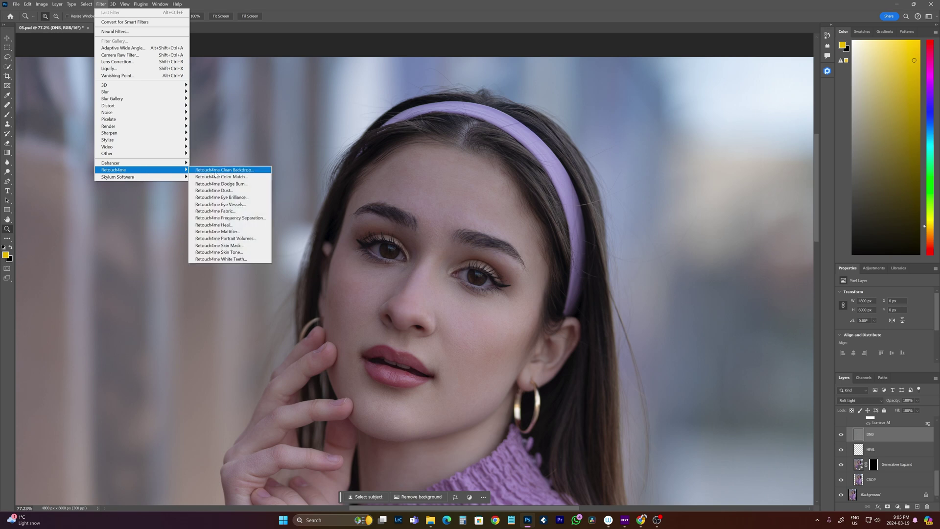
{"action": "left_click", "coordinate": [239, 184]}
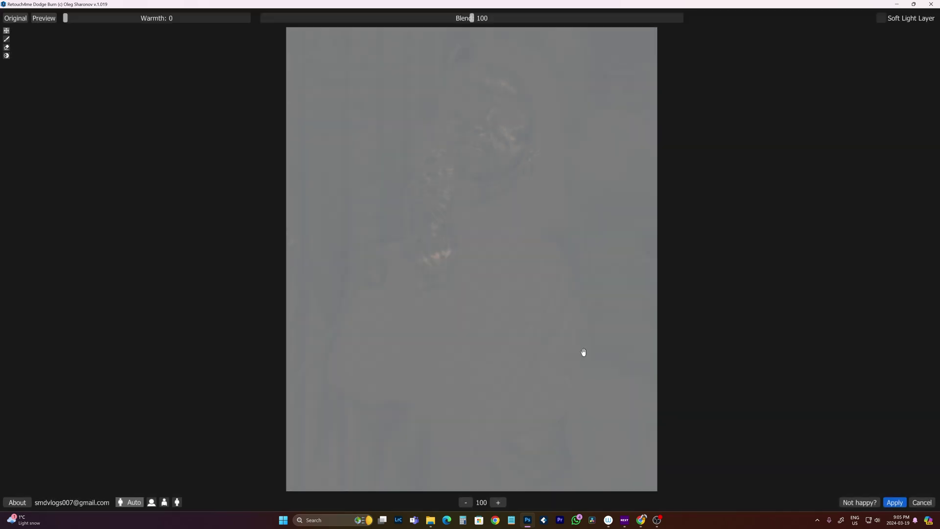
- Compare the Dodge Burn preview against the original, then cancel without applying
{"action": "left_click", "coordinate": [43, 20]}
{"action": "left_click", "coordinate": [921, 504]}
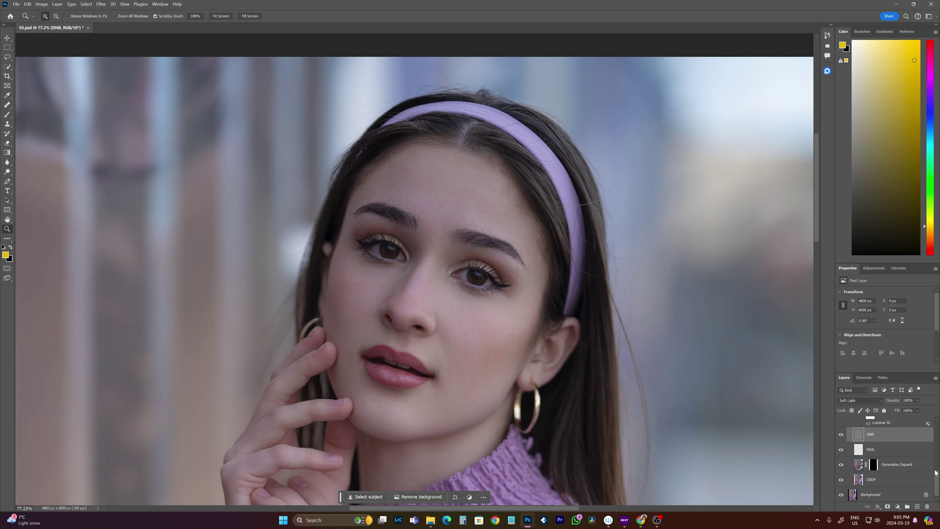
- Turn on the LUMINAR grade and Curves 1 adjustment, viewing the whole image
{"action": "scroll", "coordinate": [843, 487], "scroll_direction": "up", "scroll_amount": 5}
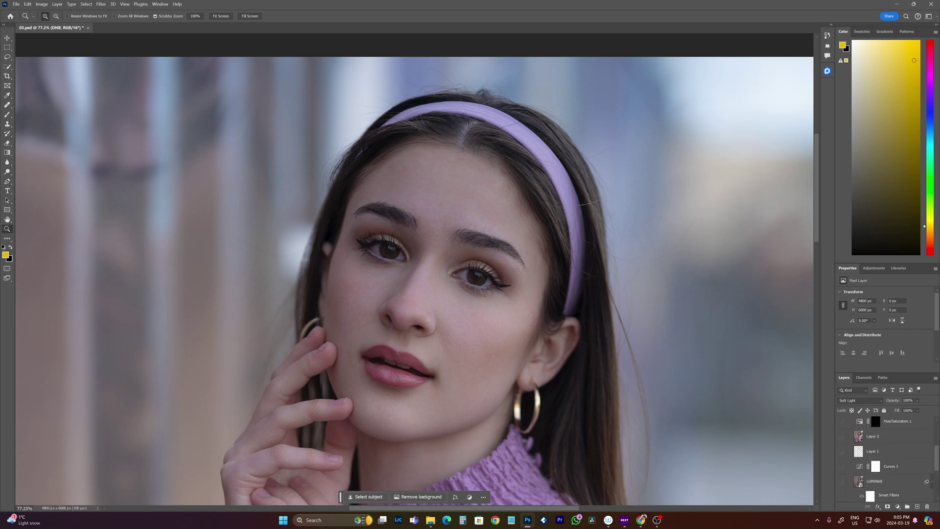
{"action": "left_click", "coordinate": [841, 481]}
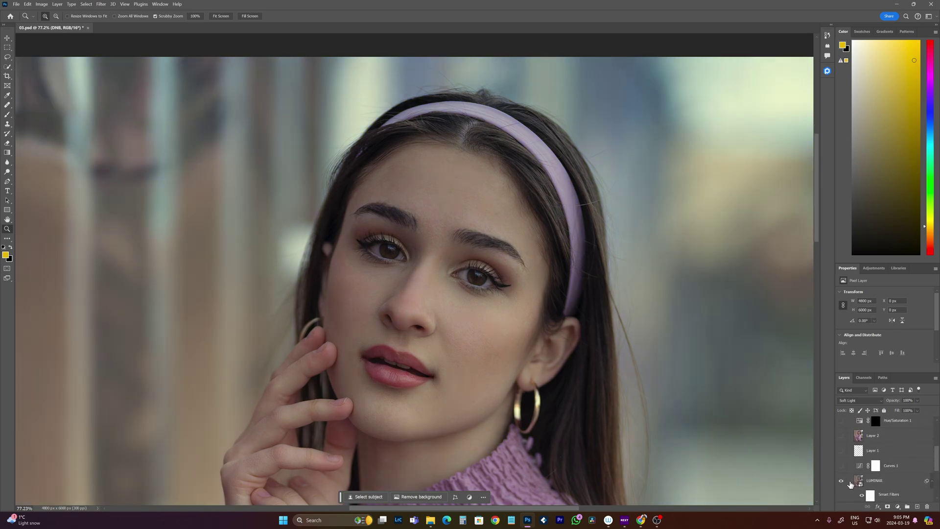
{"action": "left_click", "coordinate": [842, 466]}
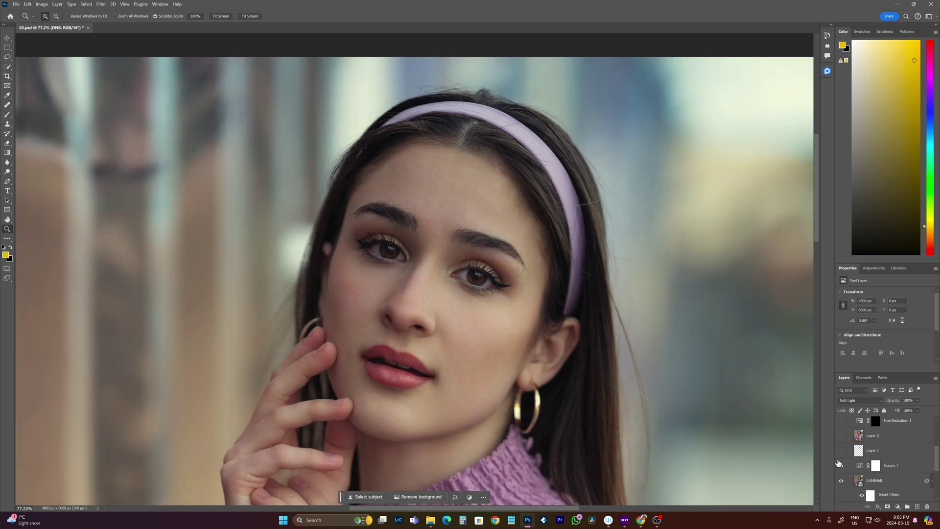
{"action": "mouse_move", "coordinate": [633, 308]}
{"action": "left_mouse_down"}
{"action": "mouse_move", "coordinate": [582, 322]}
{"action": "mouse_move", "coordinate": [595, 333]}
{"action": "mouse_move", "coordinate": [439, 225]}
{"action": "left_mouse_up"}
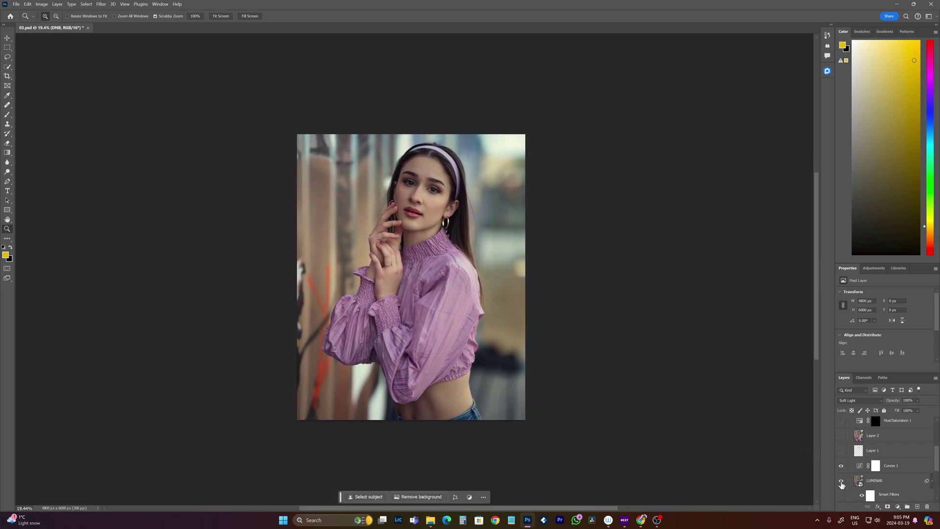
- Compare with and without LUMINAR, zoom into the face, and select Layer 1
{"action": "left_click", "coordinate": [841, 482]}
{"action": "left_click", "coordinate": [842, 481]}
{"action": "mouse_move", "coordinate": [434, 184]}
{"action": "left_mouse_down"}
{"action": "mouse_move", "coordinate": [461, 199]}
{"action": "mouse_move", "coordinate": [493, 245]}
{"action": "left_mouse_up"}
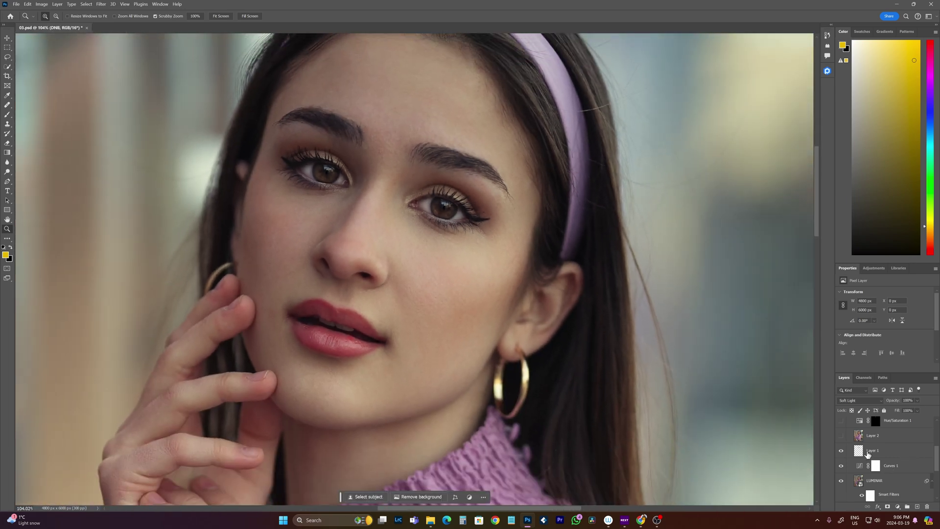
{"action": "left_click", "coordinate": [877, 453]}
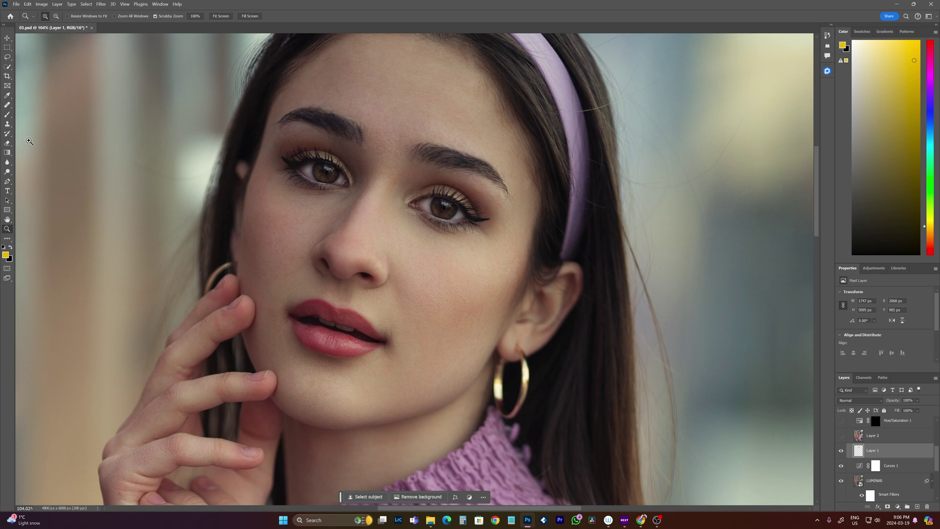
{"action": "left_click", "coordinate": [101, 4]}
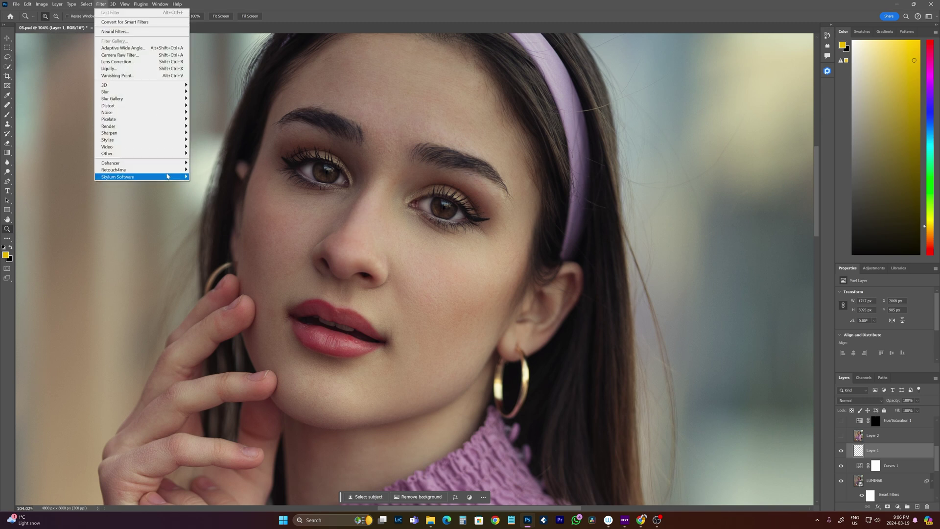
{"action": "mouse_move", "coordinate": [140, 169]}
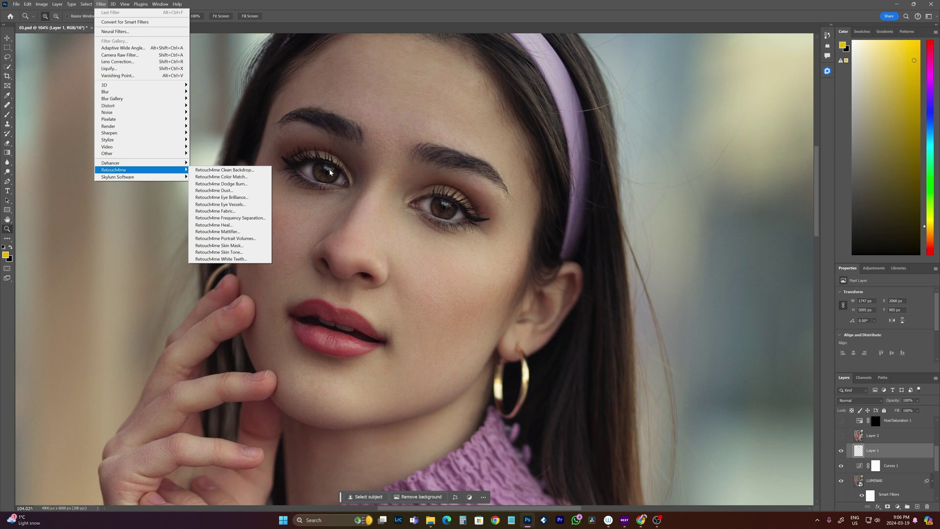
{"action": "left_click", "coordinate": [840, 436]}
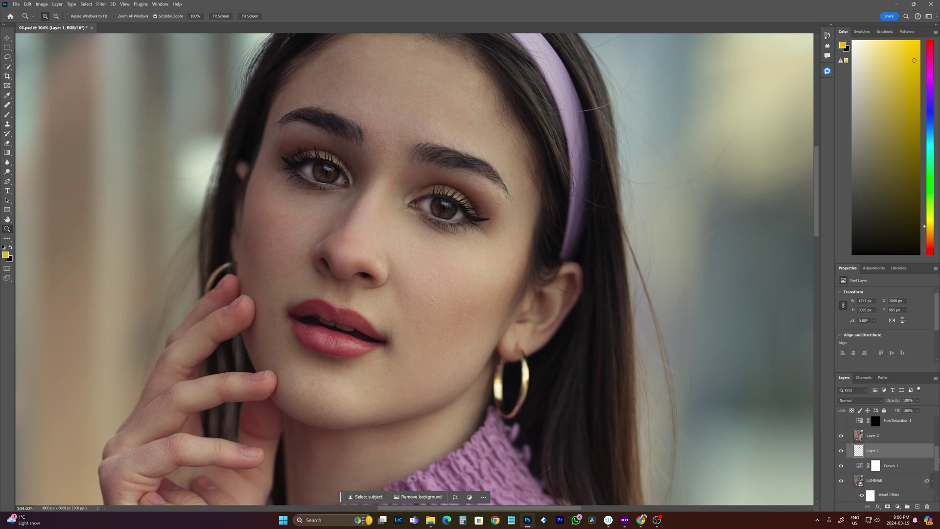
{"action": "scroll", "coordinate": [938, 457], "scroll_direction": "up", "scroll_amount": 3}
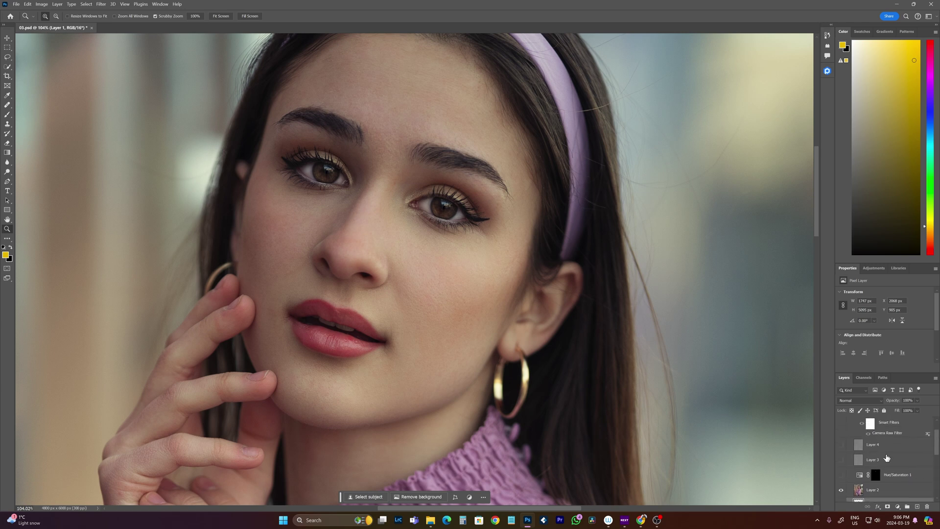
- Hide Hue/Saturation 1, zoom to about 181% on the eyes, and show its Saturation -56 settings
{"action": "left_click", "coordinate": [840, 475]}
{"action": "mouse_move", "coordinate": [434, 206]}
{"action": "left_mouse_down"}
{"action": "mouse_move", "coordinate": [459, 216]}
{"action": "mouse_move", "coordinate": [419, 225]}
{"action": "left_mouse_up"}
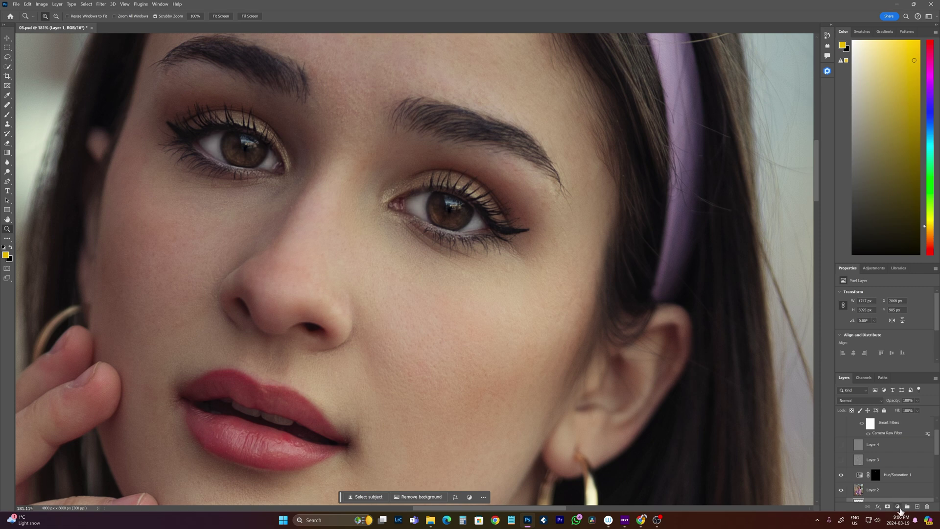
{"action": "left_click", "coordinate": [897, 507]}
{"action": "left_click", "coordinate": [859, 476]}
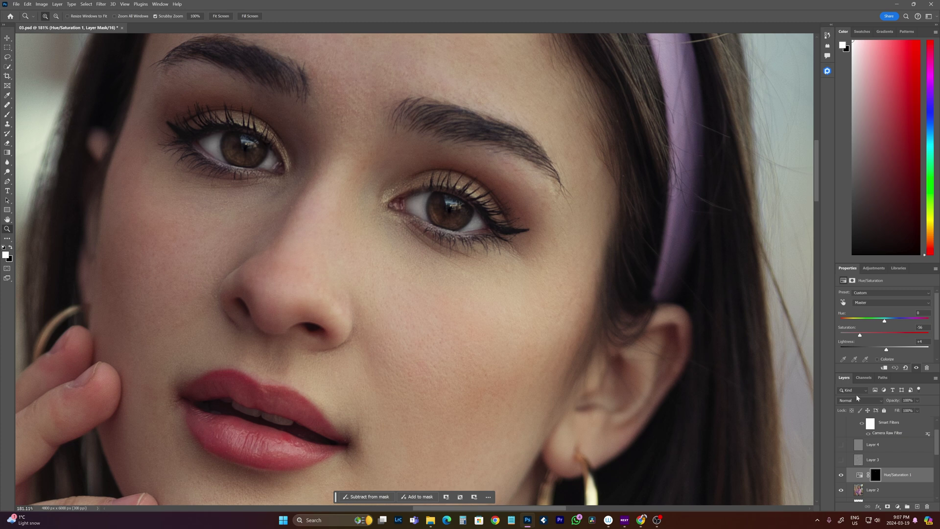
- Compare the colour with and without Hue/Saturation 1, then zoom out to the whole face
{"action": "left_click", "coordinate": [843, 475]}
{"action": "left_click", "coordinate": [841, 475]}
{"action": "left_click_drag", "start_coordinate": [507, 252], "coordinate": [485, 266]}
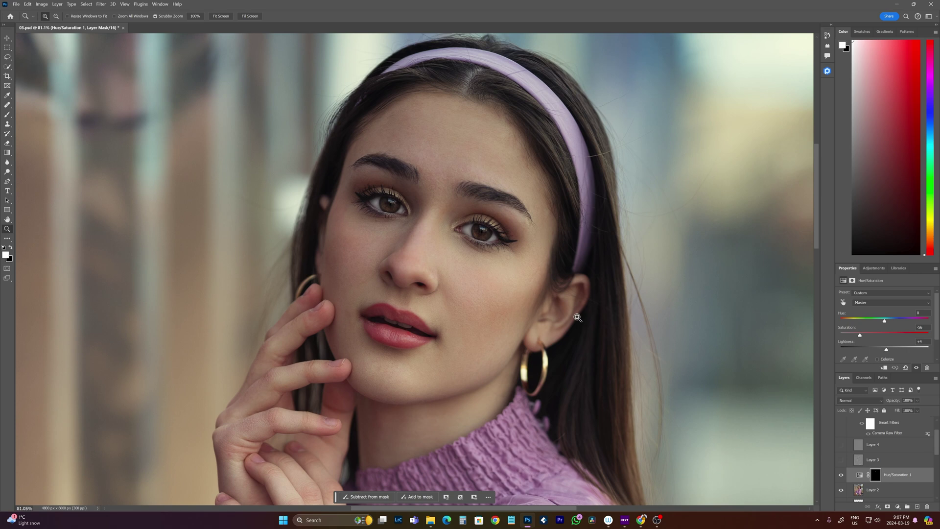
- Turn on Layer 3's skin shading, comparing the chin with it off and on, and open the Retouch4me filter list
{"action": "left_click", "coordinate": [842, 461]}
{"action": "left_click", "coordinate": [841, 461]}
{"action": "left_click", "coordinate": [842, 461]}
{"action": "left_click", "coordinate": [842, 461]}
{"action": "left_click", "coordinate": [842, 461]}
{"action": "left_click", "coordinate": [842, 461]}
{"action": "left_click", "coordinate": [101, 5]}
{"action": "mouse_move", "coordinate": [113, 170]}
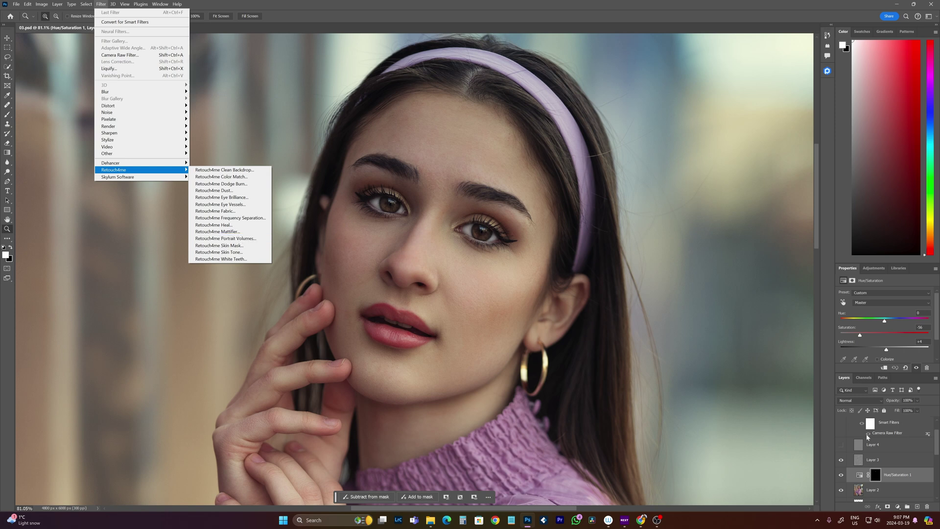
- Close the filter list at 100%, compare the neck with Layer 3 off and on, then zoom out to 45%
{"action": "left_click", "coordinate": [513, 221]}
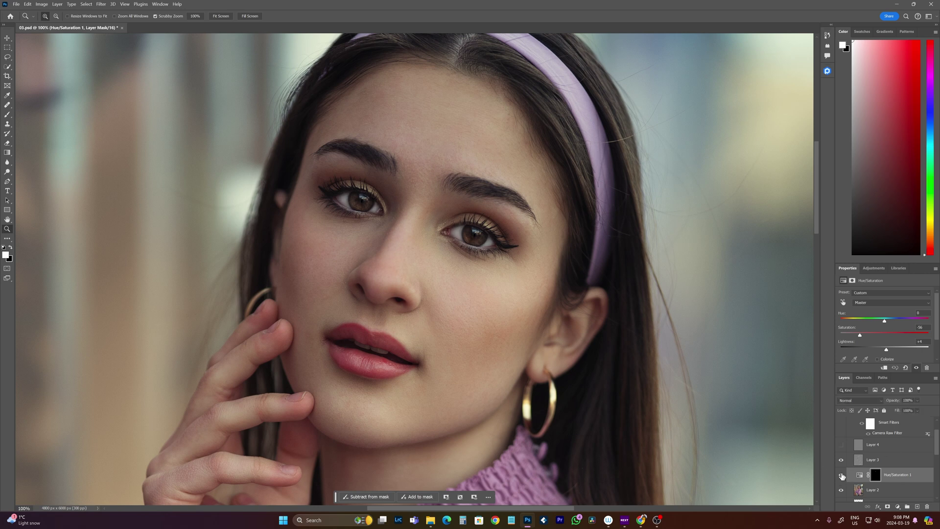
{"action": "left_click", "coordinate": [842, 461]}
{"action": "left_click", "coordinate": [842, 461]}
{"action": "left_click", "coordinate": [842, 461]}
{"action": "left_click_drag", "start_coordinate": [530, 309], "coordinate": [480, 285]}
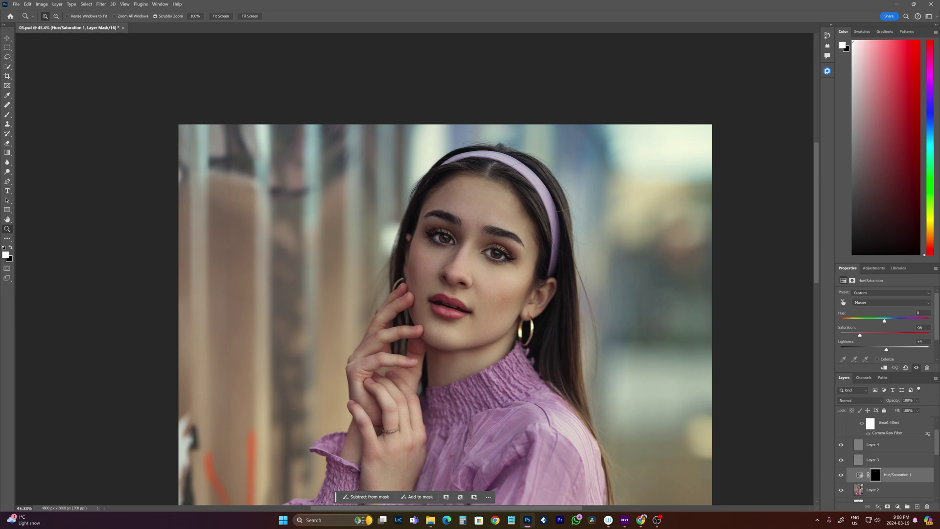
- Turn on Layer 5's face retouching and zoom out to the whole portrait
{"action": "scroll", "coordinate": [937, 449], "scroll_direction": "up", "scroll_amount": 1}
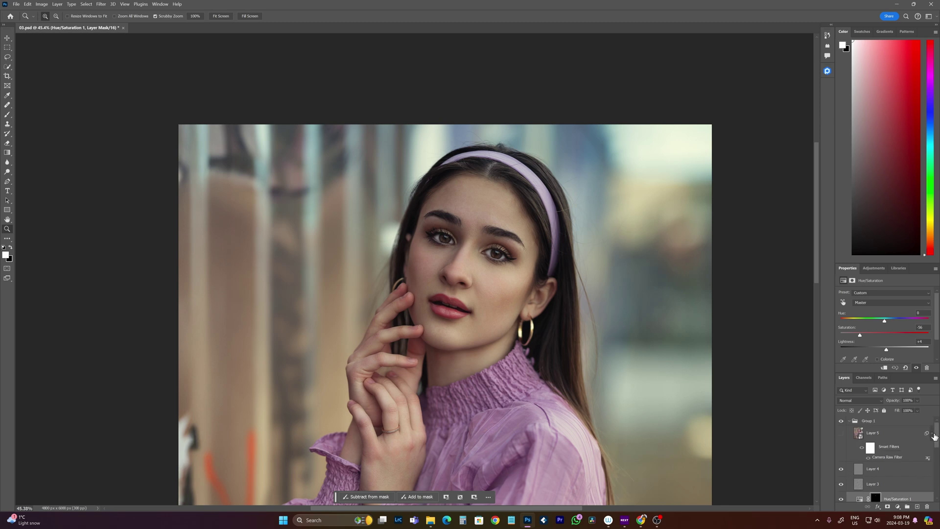
{"action": "left_click", "coordinate": [841, 433]}
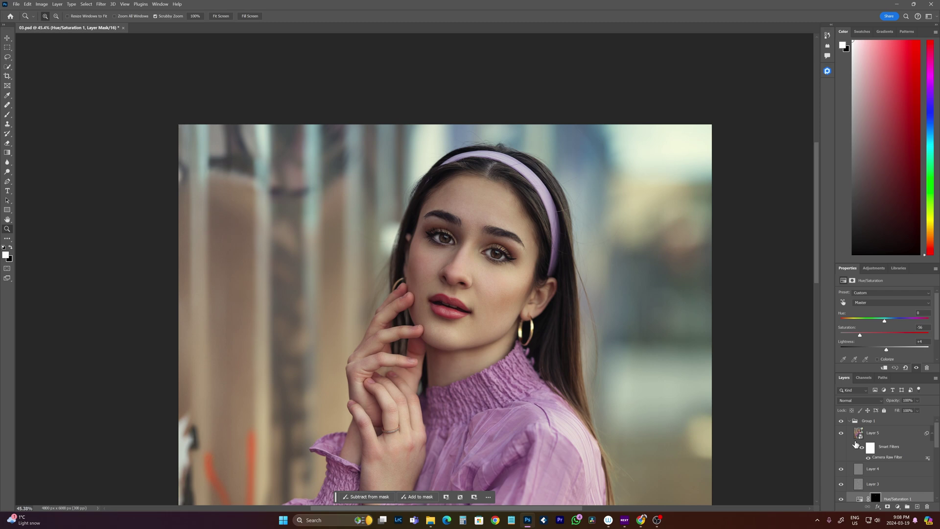
{"action": "left_click_drag", "start_coordinate": [527, 273], "coordinate": [495, 279]}
{"action": "left_click", "coordinate": [841, 433]}
{"action": "left_click", "coordinate": [842, 433]}
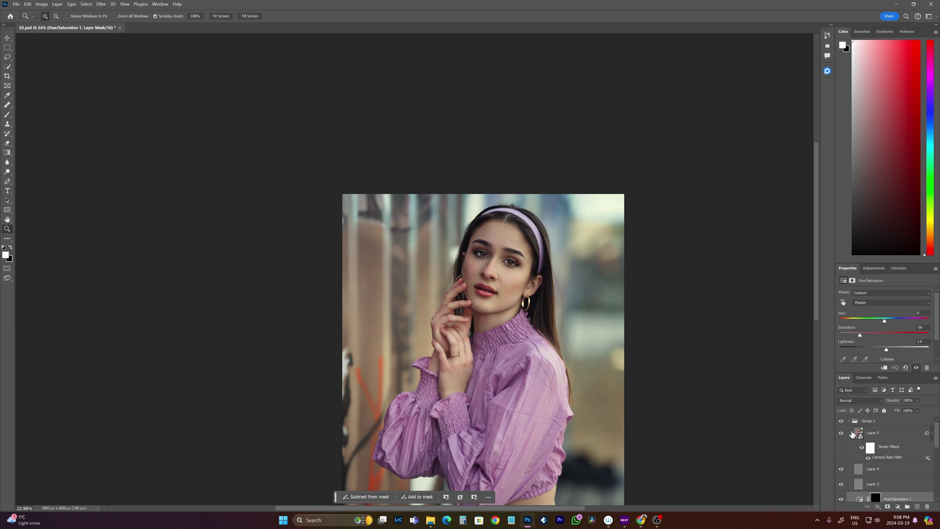
- Collapse Group 1, toggle it off and on for before/after, and open the Retouch4me panel
{"action": "left_click", "coordinate": [852, 424]}
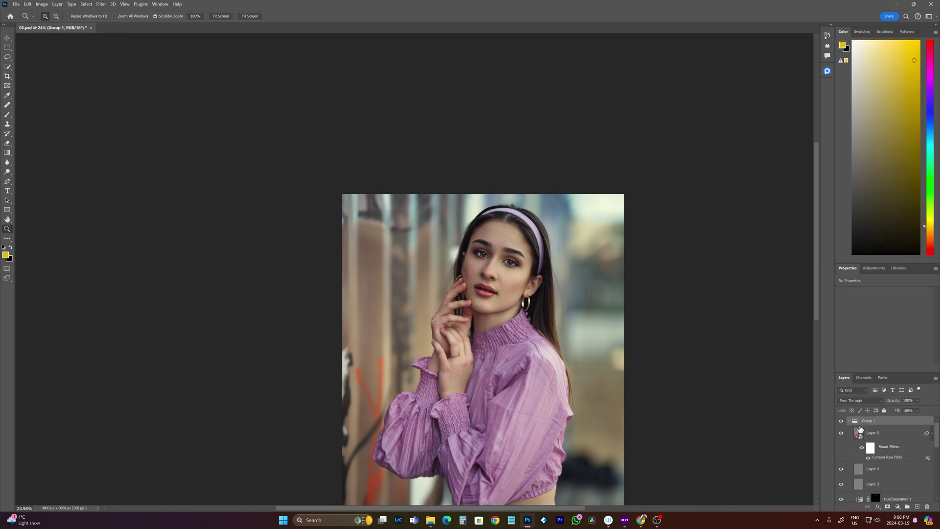
{"action": "left_click", "coordinate": [849, 421]}
{"action": "left_click", "coordinate": [841, 422]}
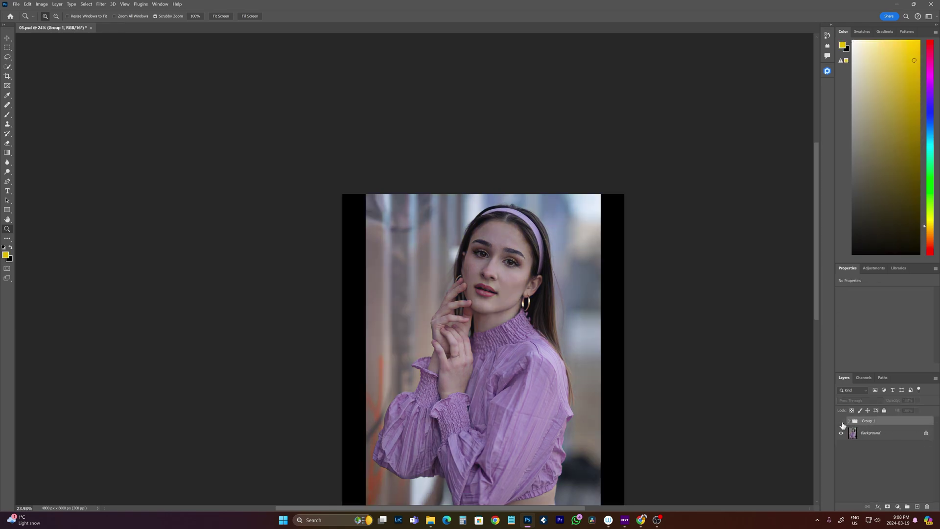
{"action": "left_click", "coordinate": [842, 422]}
{"action": "left_click_drag", "start_coordinate": [527, 349], "coordinate": [489, 250]}
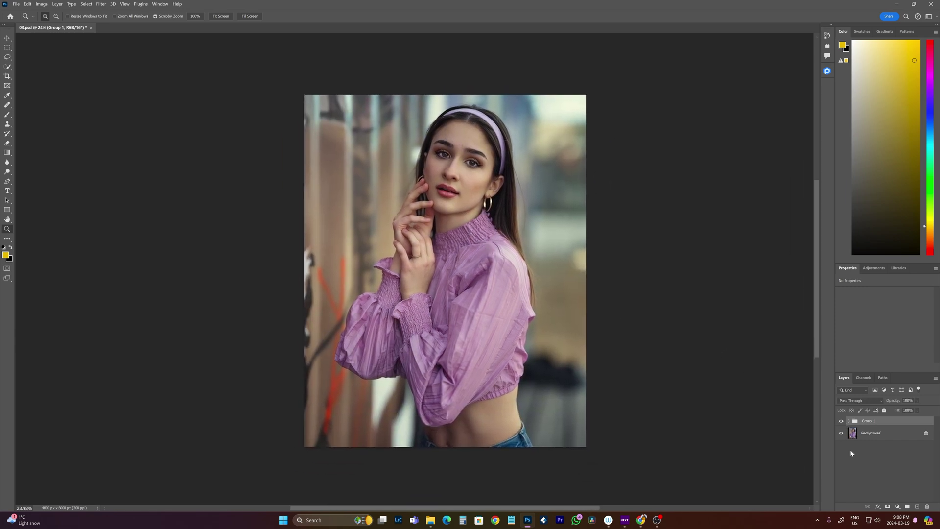
{"action": "left_click", "coordinate": [841, 422]}
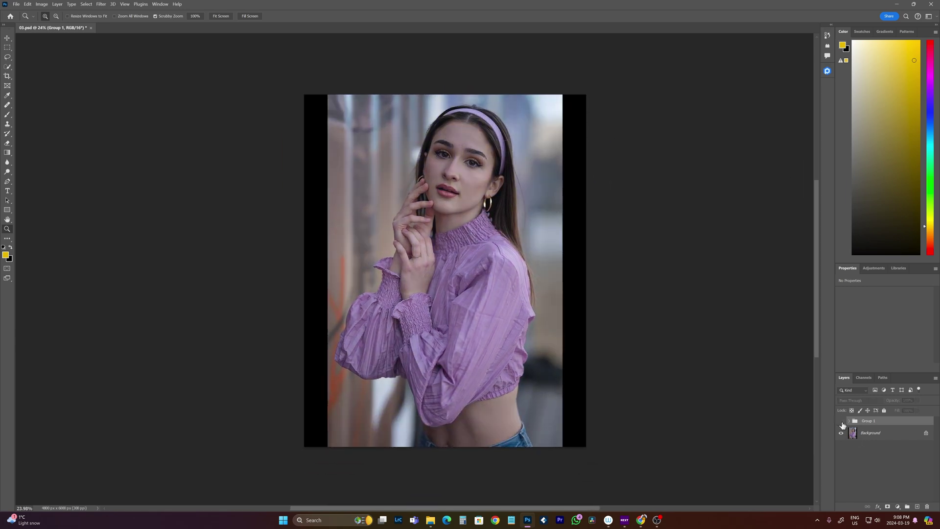
{"action": "left_click", "coordinate": [841, 422]}
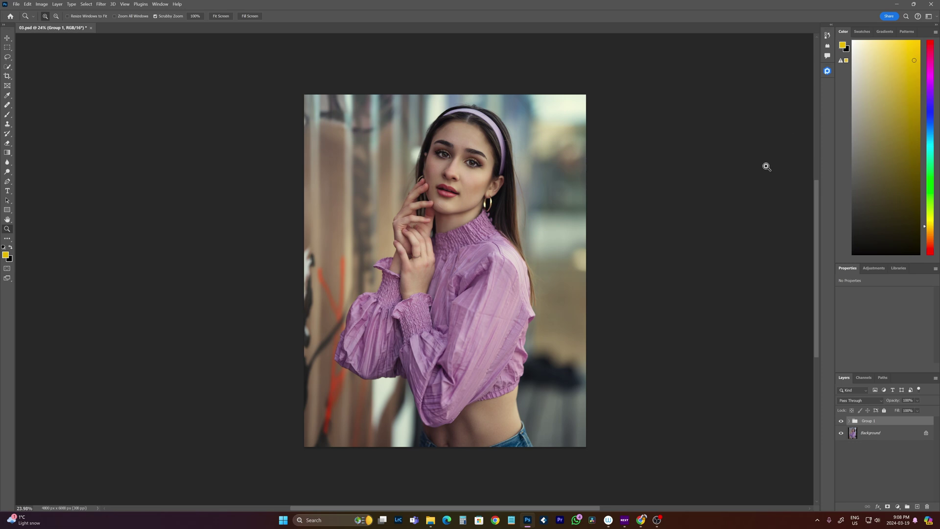
{"action": "left_click", "coordinate": [828, 72]}
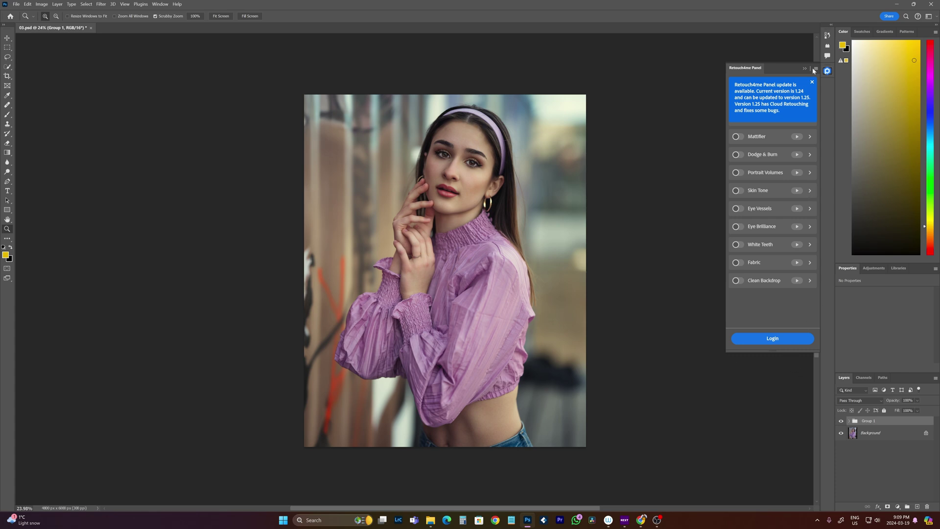
{"action": "left_click", "coordinate": [812, 83]}
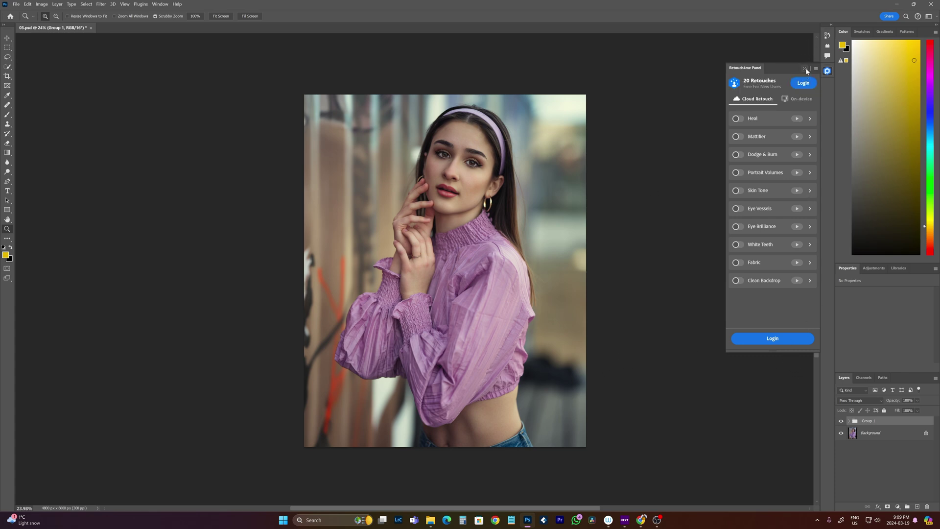
{"action": "left_click", "coordinate": [805, 68]}
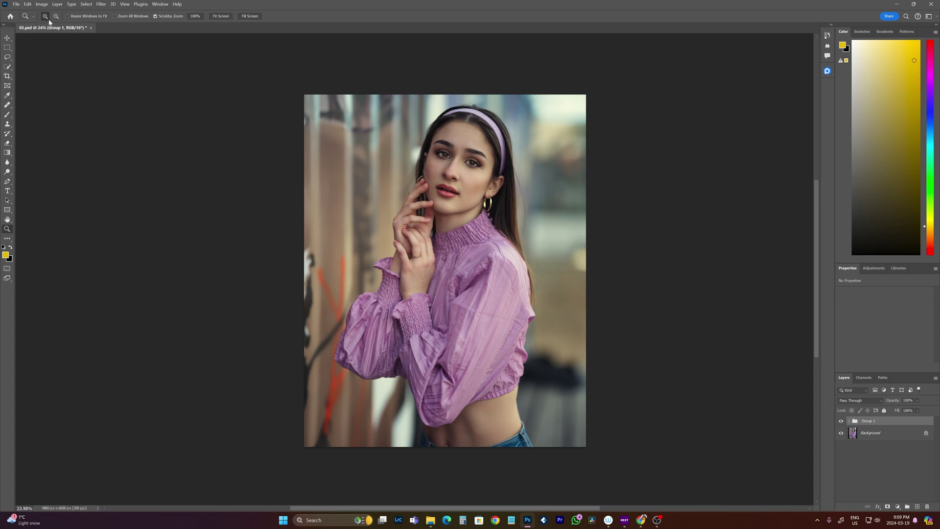
- Expand Group 1 and scroll its layers down to LUMINAR, DNB, HEAL and Generative Expand
{"action": "left_click", "coordinate": [102, 3]}
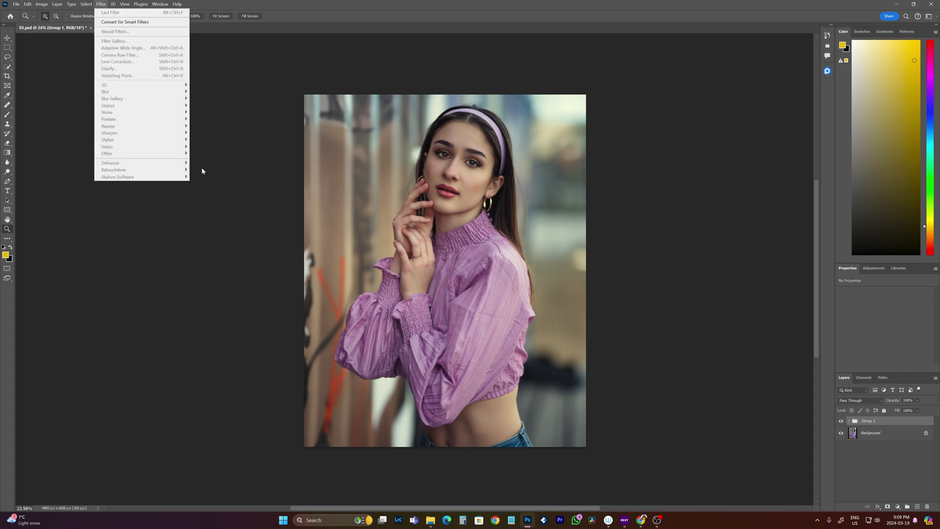
{"action": "left_click", "coordinate": [849, 421]}
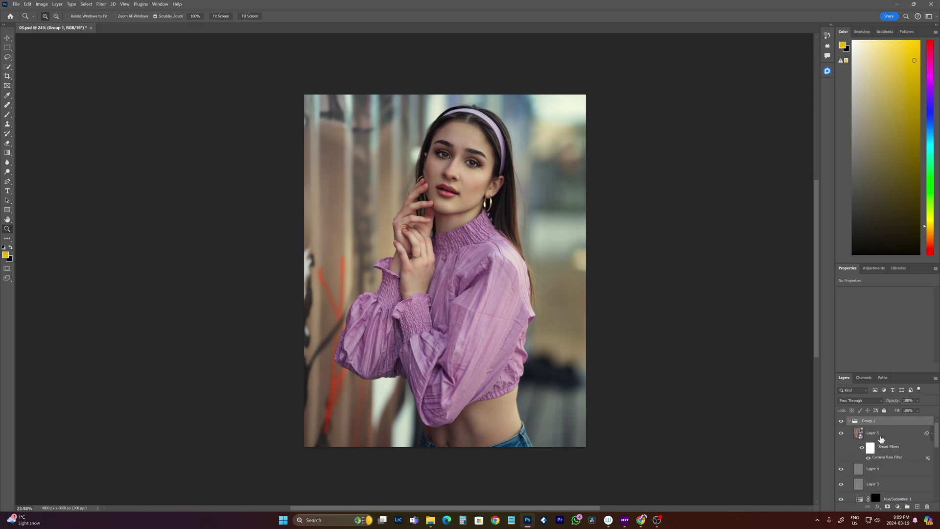
{"action": "left_click", "coordinate": [877, 434]}
{"action": "left_click", "coordinate": [101, 4]}
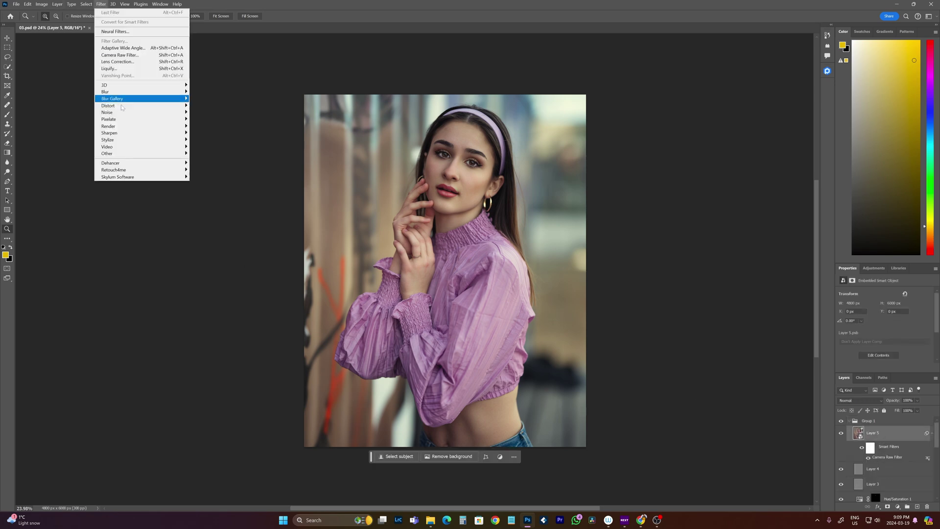
{"action": "mouse_move", "coordinate": [114, 169]}
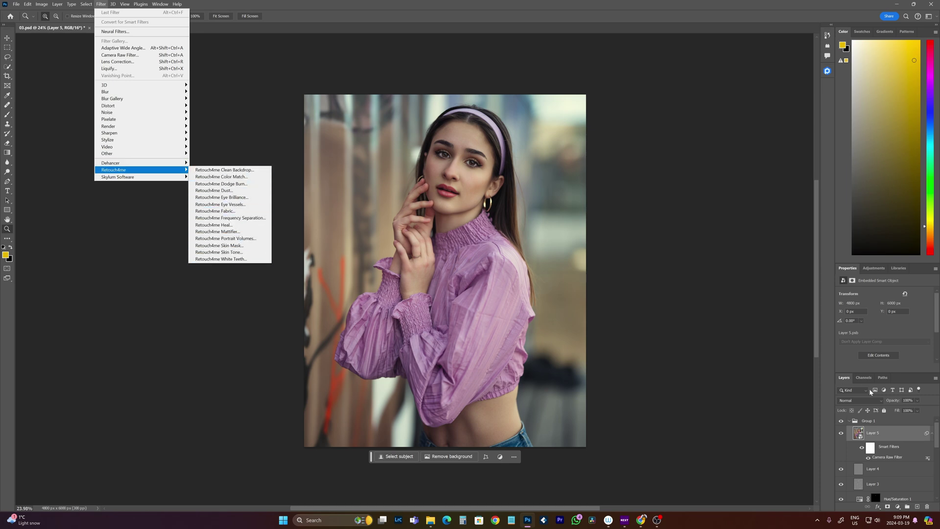
{"action": "left_click", "coordinate": [852, 424]}
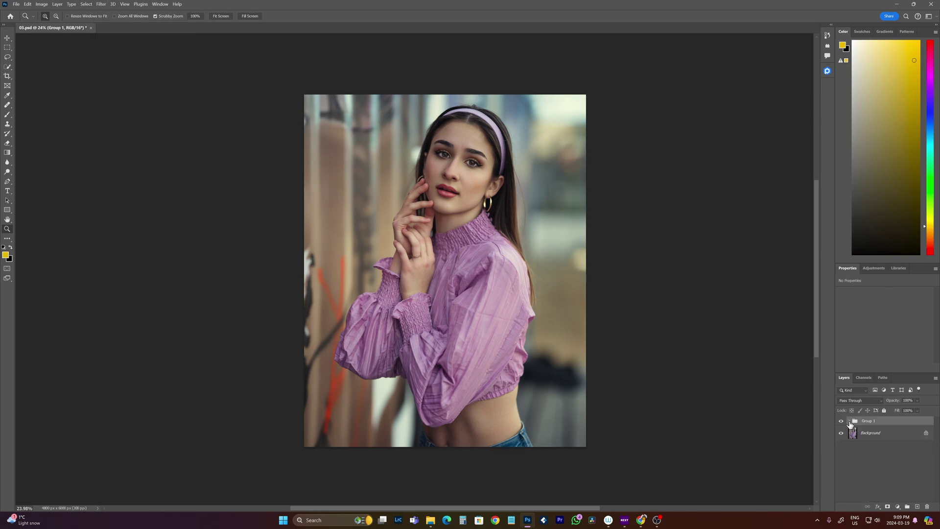
{"action": "left_click", "coordinate": [850, 421]}
{"action": "left_click_drag", "start_coordinate": [937, 440], "coordinate": [936, 488]}
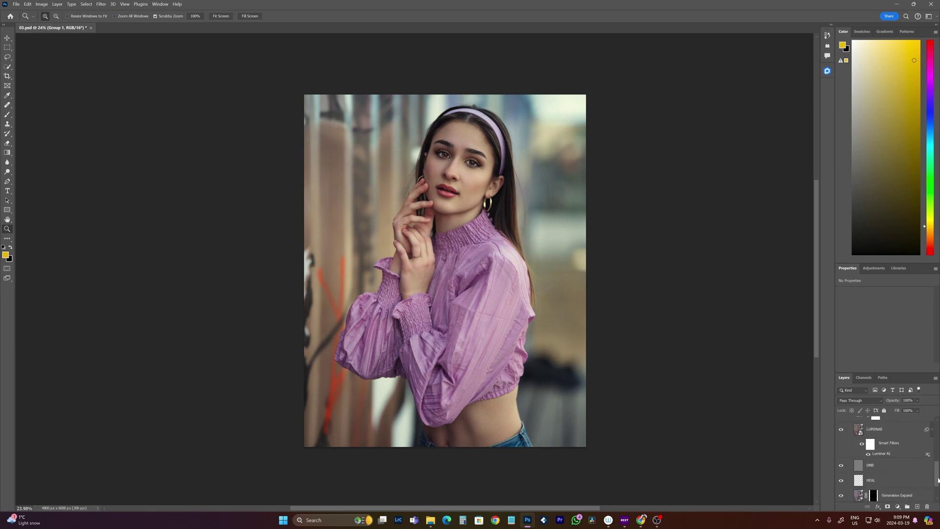
{"action": "left_click_drag", "start_coordinate": [468, 162], "coordinate": [541, 199]}
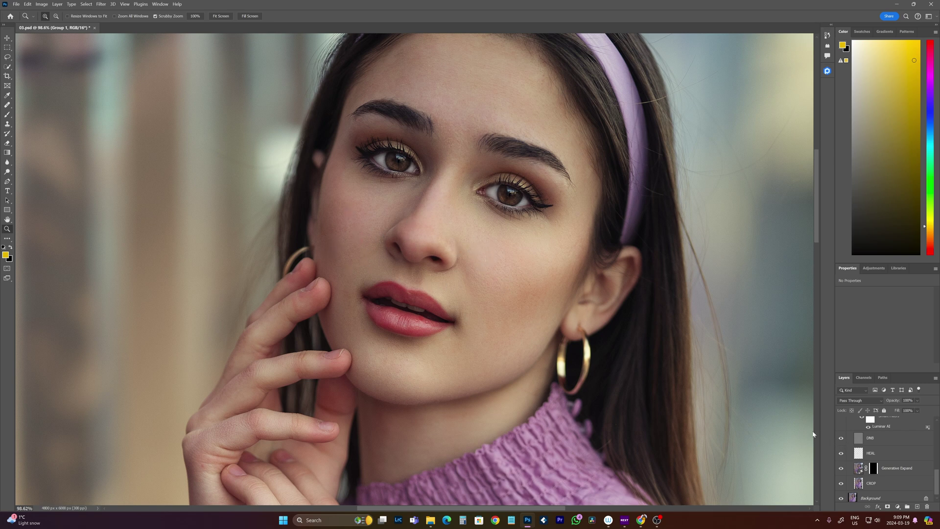
{"action": "mouse_move", "coordinate": [483, 216]}
{"action": "left_mouse_down"}
{"action": "mouse_move", "coordinate": [436, 230]}
{"action": "mouse_move", "coordinate": [526, 272]}
{"action": "left_mouse_up"}
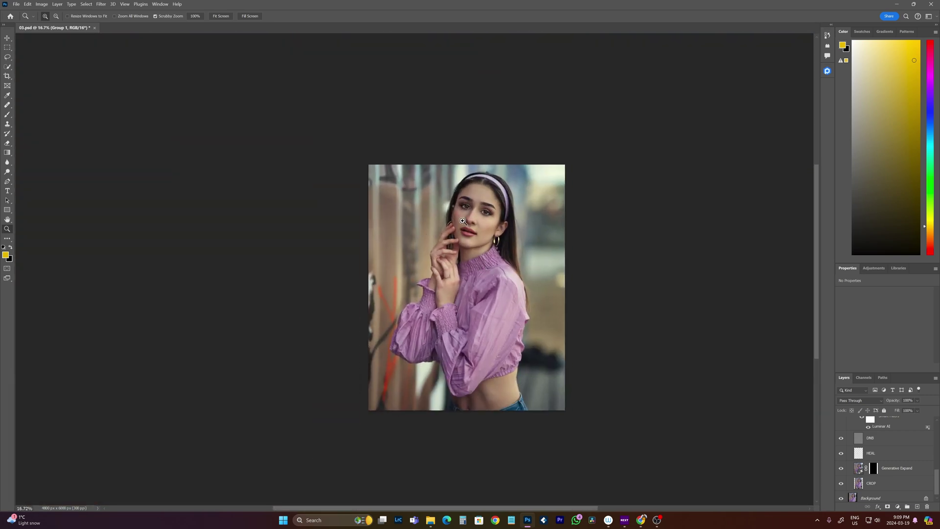
{"action": "left_click_drag", "start_coordinate": [459, 222], "coordinate": [496, 218]}
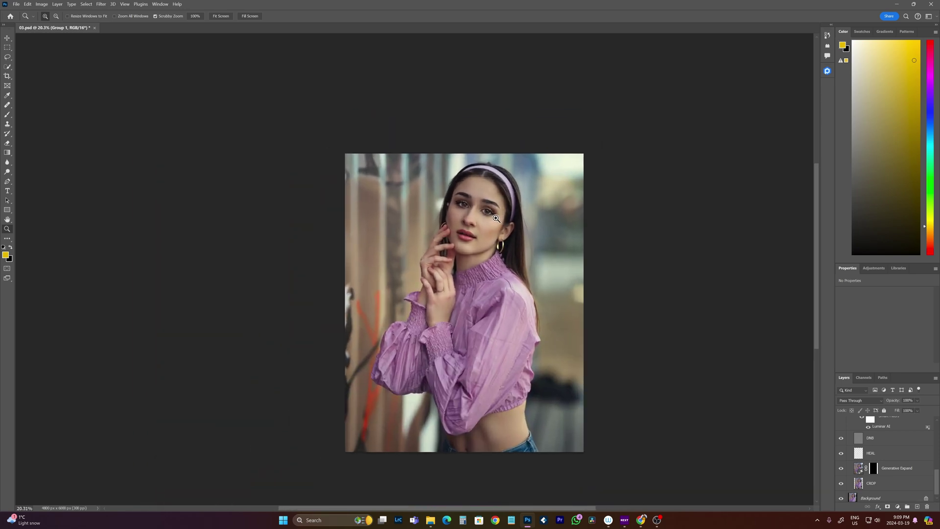